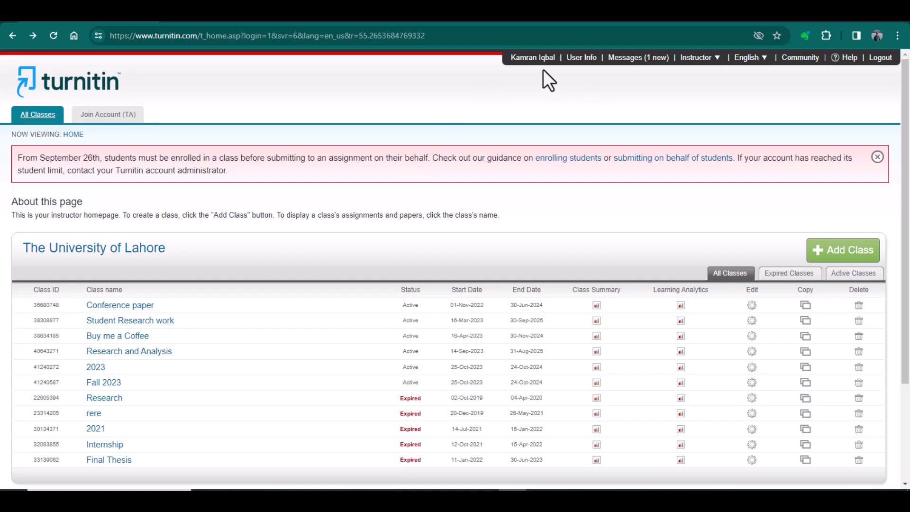
In User Info, set Activate quick submit to Yes and save the user information
{"action": "left_click", "coordinate": [584, 61]}
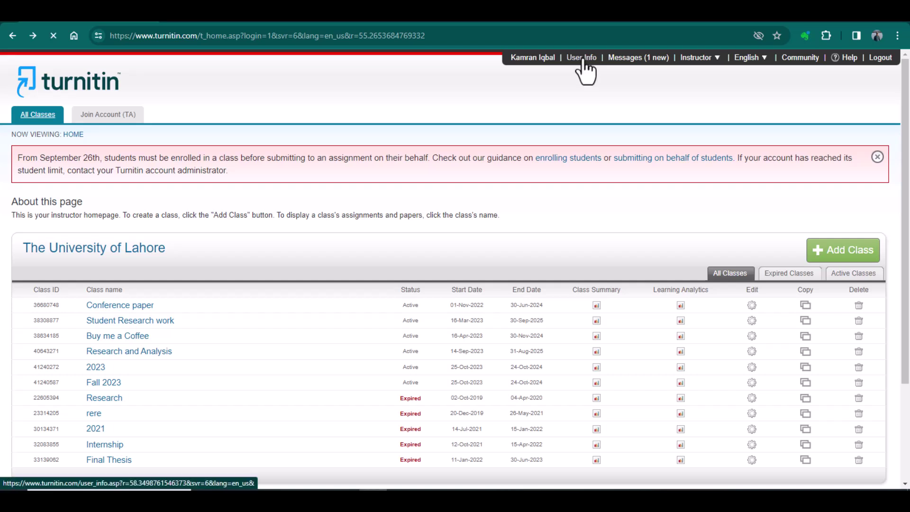
{"action": "scroll", "coordinate": [603, 327], "scroll_direction": "down", "scroll_amount": 1}
{"action": "scroll", "coordinate": [604, 327], "scroll_direction": "down", "scroll_amount": 3}
{"action": "scroll", "coordinate": [604, 327], "scroll_direction": "up", "scroll_amount": 1}
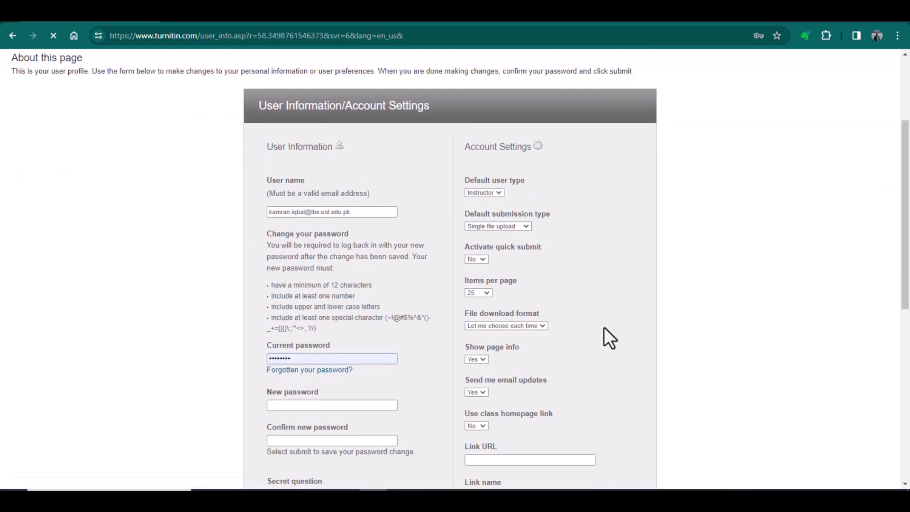
{"action": "scroll", "coordinate": [604, 327], "scroll_direction": "down", "scroll_amount": 1}
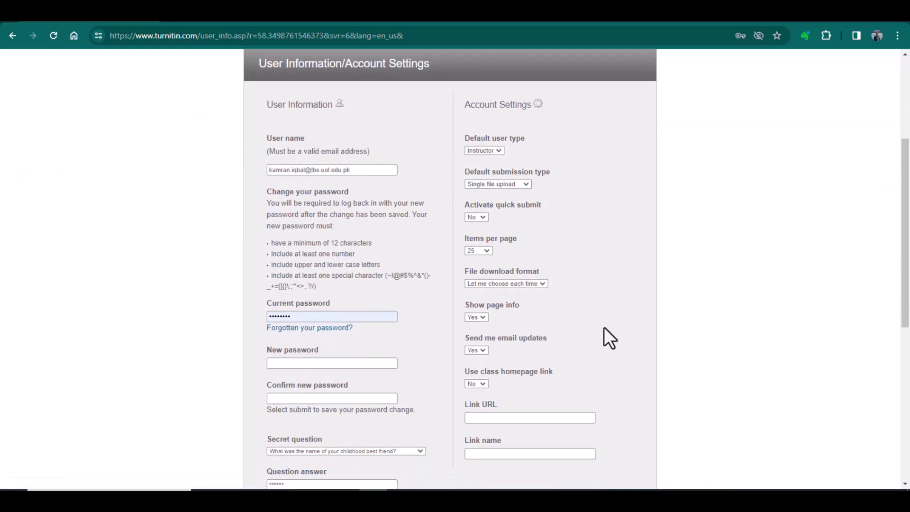
{"action": "left_click", "coordinate": [484, 219]}
{"action": "scroll", "coordinate": [426, 353], "scroll_direction": "down", "scroll_amount": 7}
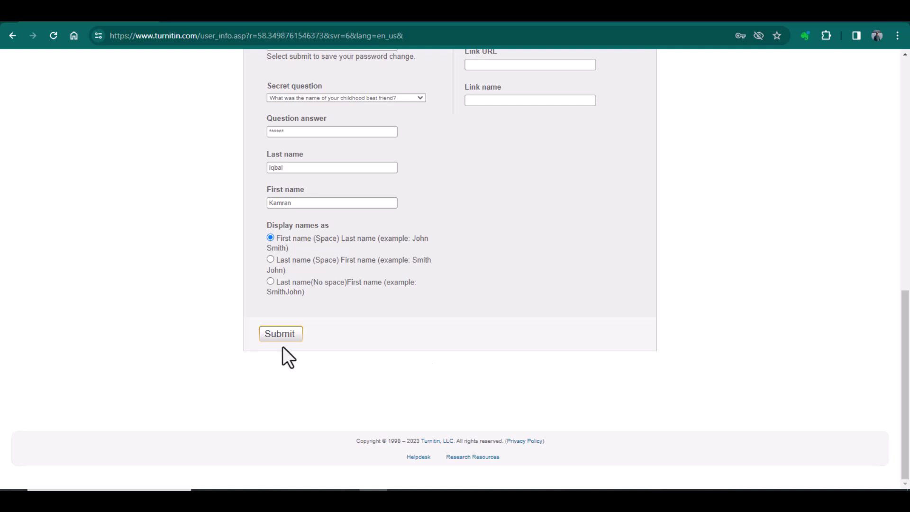
{"action": "left_click", "coordinate": [289, 336]}
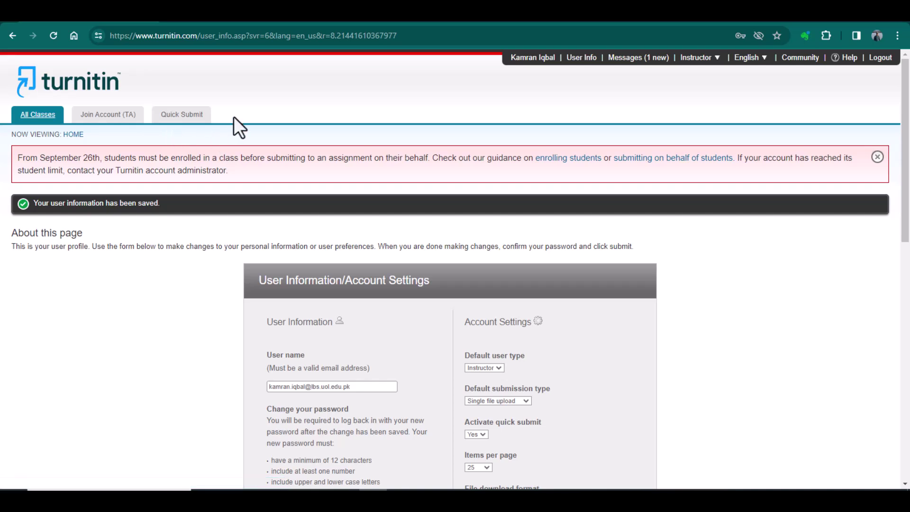
Start a new submission from the Quick Submit inbox
{"action": "left_click", "coordinate": [185, 119]}
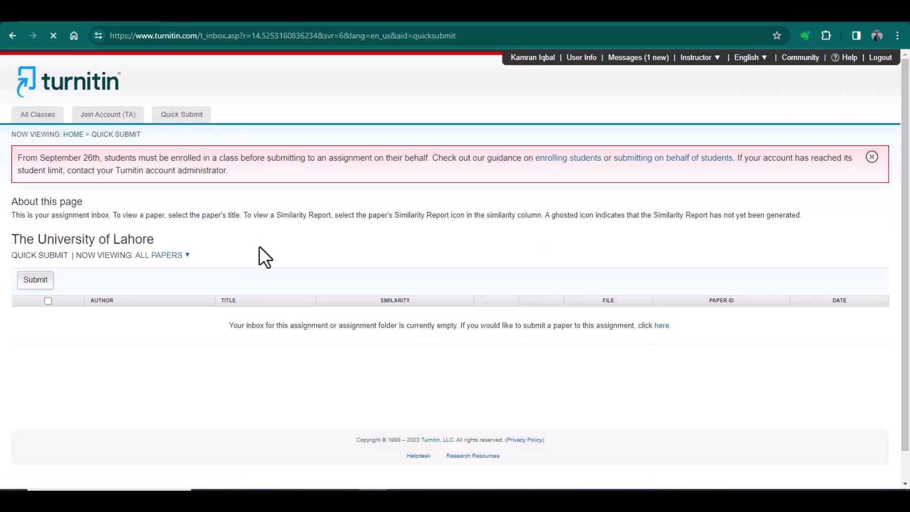
{"action": "left_click", "coordinate": [44, 281]}
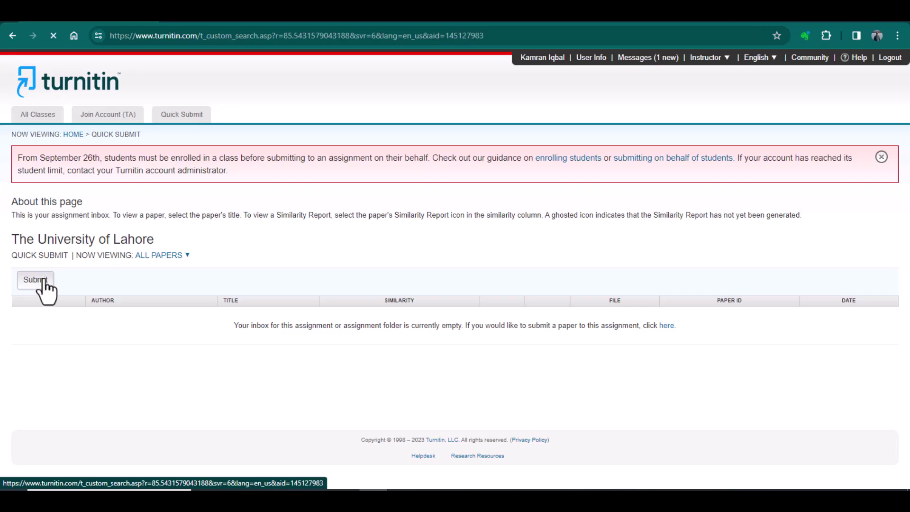
{"action": "scroll", "coordinate": [255, 335], "scroll_direction": "down", "scroll_amount": 3}
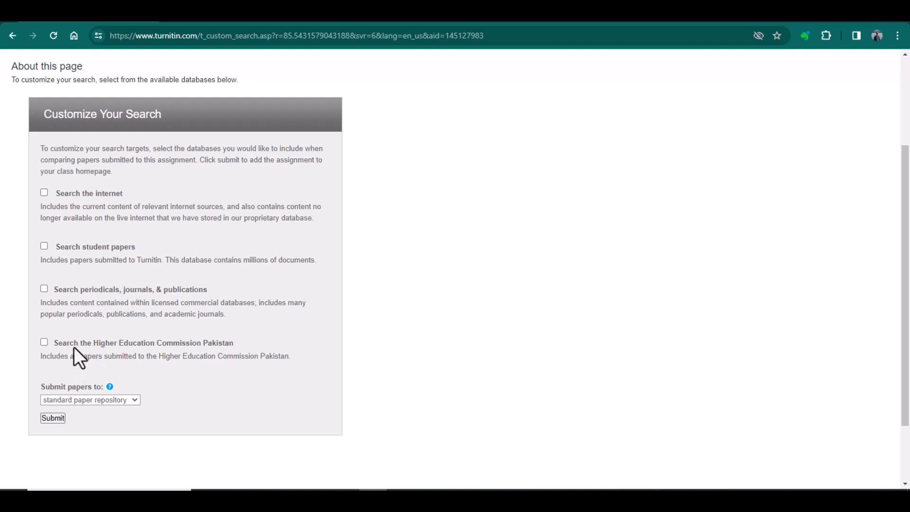
Search all four databases, including internet and Higher Education Commission Pakistan, with no repository, and submit
{"action": "left_click", "coordinate": [44, 192]}
{"action": "left_click", "coordinate": [102, 368]}
{"action": "left_click", "coordinate": [96, 400]}
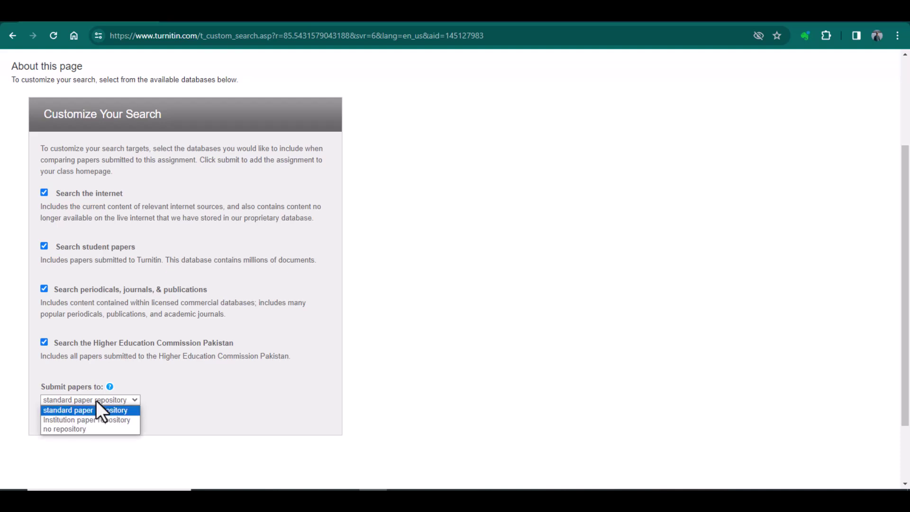
{"action": "left_click", "coordinate": [85, 429]}
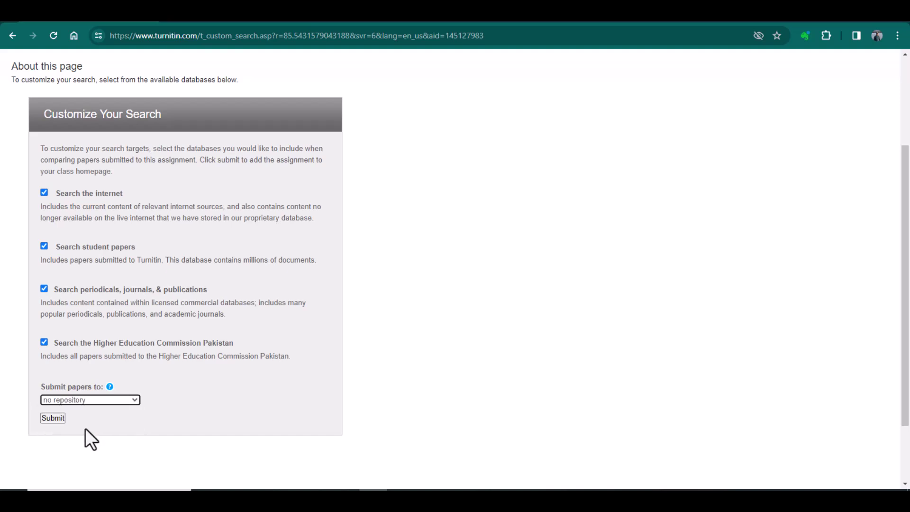
{"action": "left_click", "coordinate": [110, 399]}
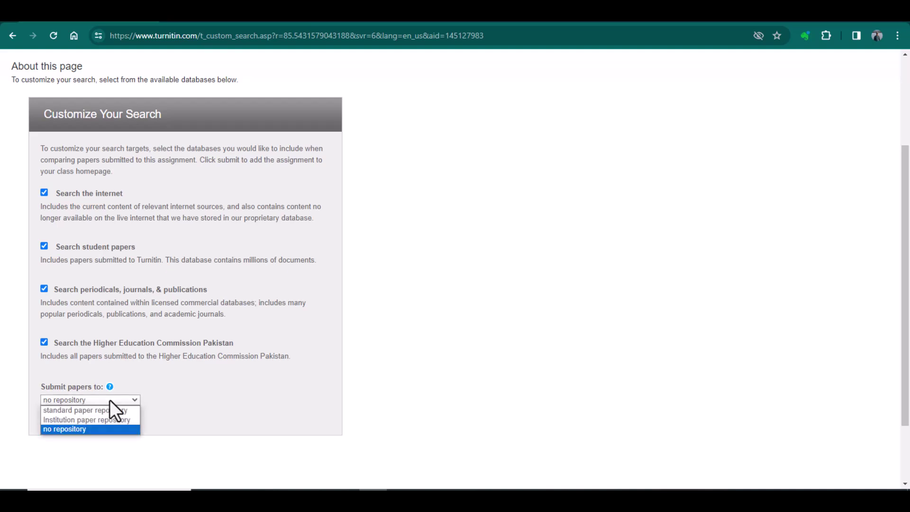
{"action": "left_click", "coordinate": [83, 430]}
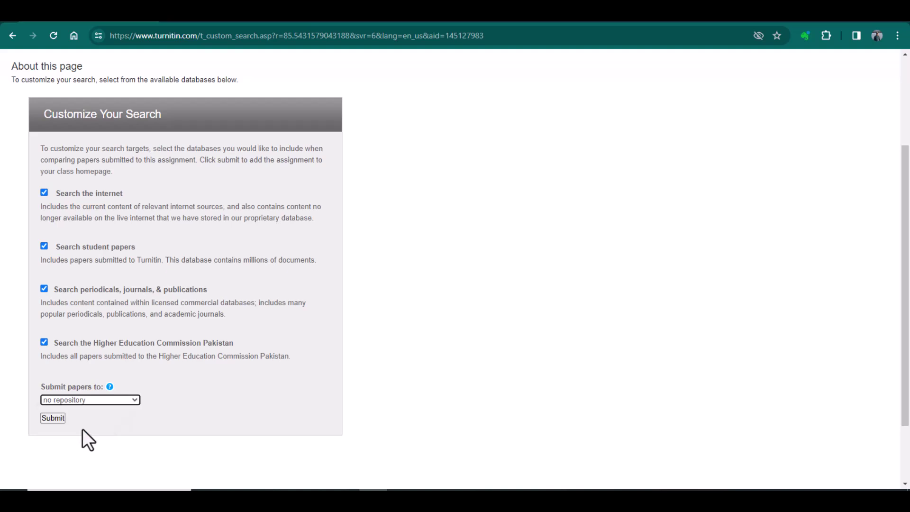
{"action": "left_click", "coordinate": [52, 419]}
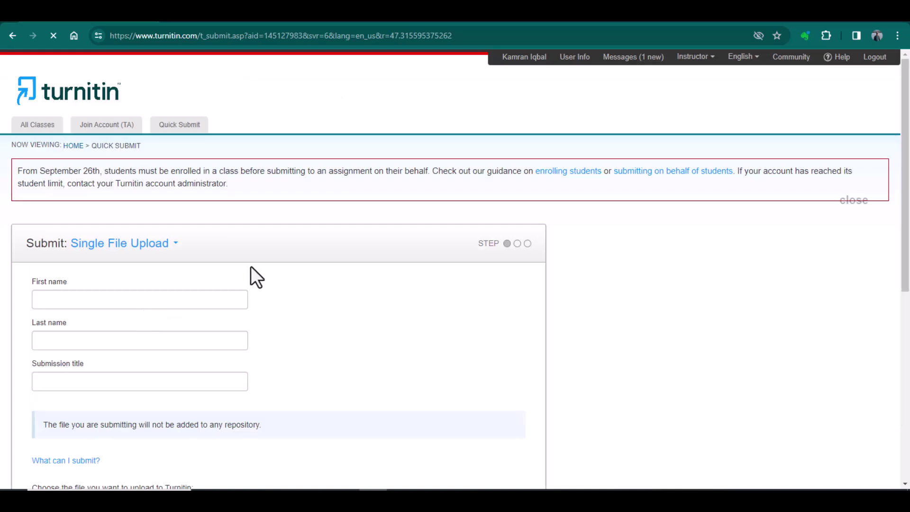
Enter the author's first and last name and the submission title 'Research paper'
{"action": "scroll", "coordinate": [252, 279], "scroll_direction": "down", "scroll_amount": 1}
{"action": "left_click", "coordinate": [225, 277]}
{"action": "type", "text": "Dr"}
{"action": "key", "text": "Tab"}
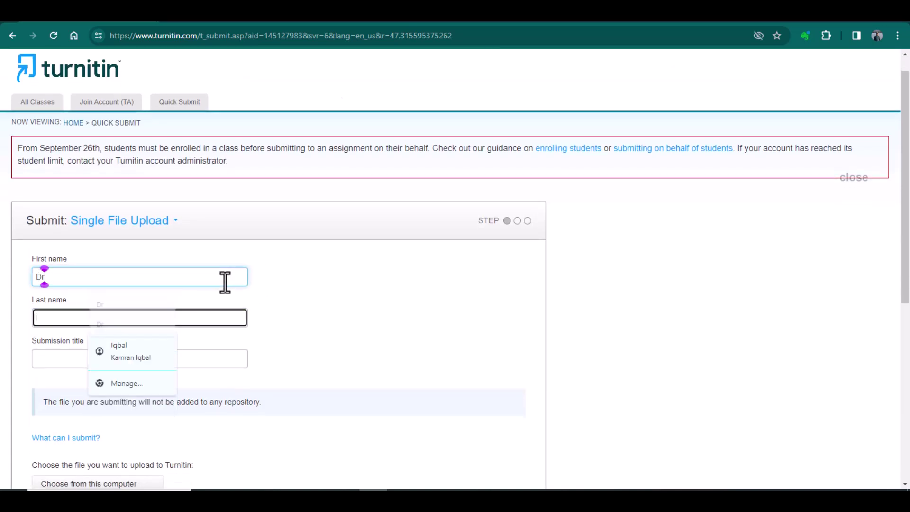
{"action": "type", "text": "Kamran"}
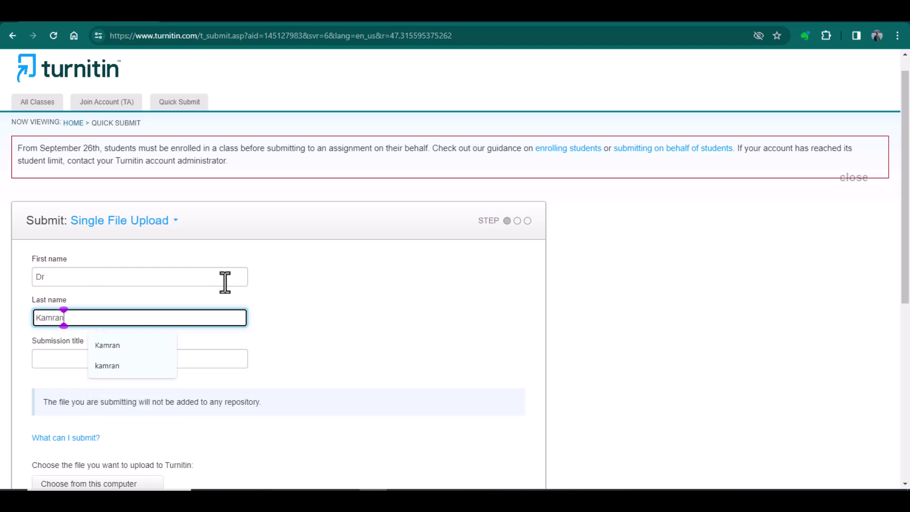
{"action": "key", "text": "Tab"}
{"action": "type", "text": "Research paper"}
Attach Research paper.docx from the Z:\Turnitin folder
{"action": "scroll", "coordinate": [250, 332], "scroll_direction": "down", "scroll_amount": 3}
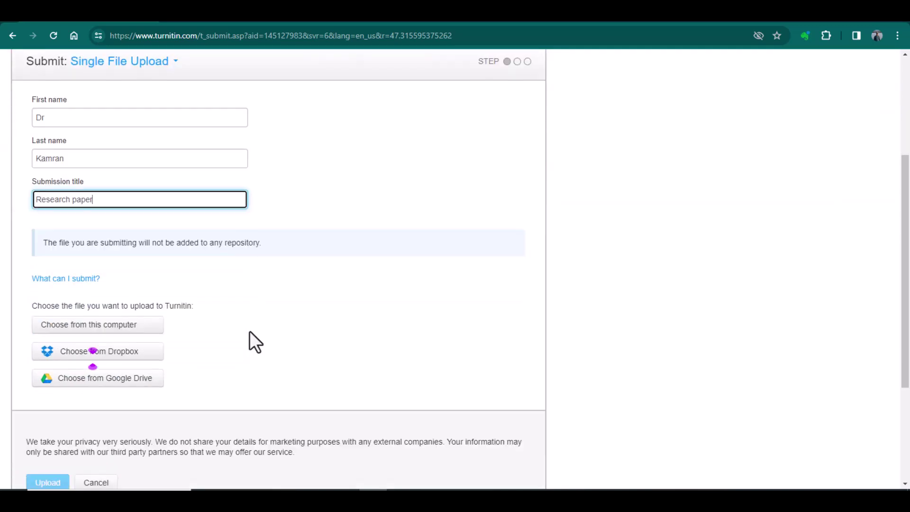
{"action": "left_click", "coordinate": [148, 333]}
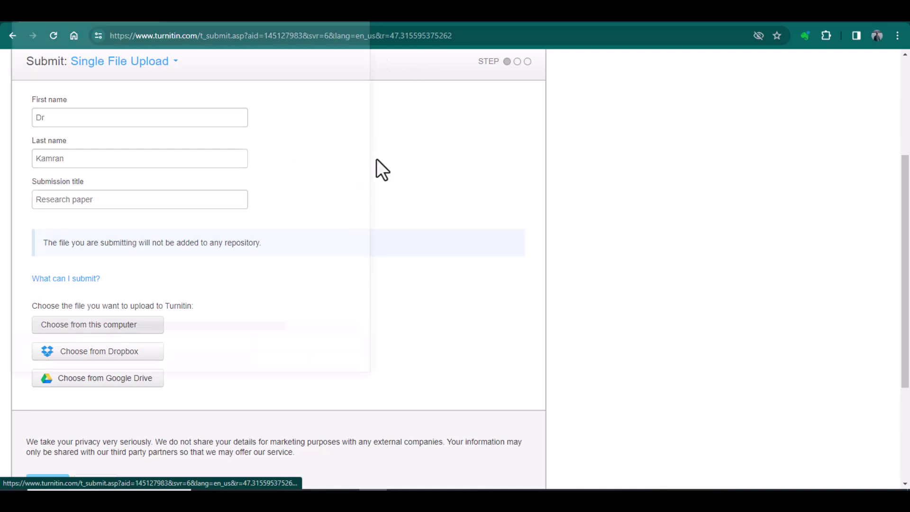
{"action": "left_click", "coordinate": [227, 27]}
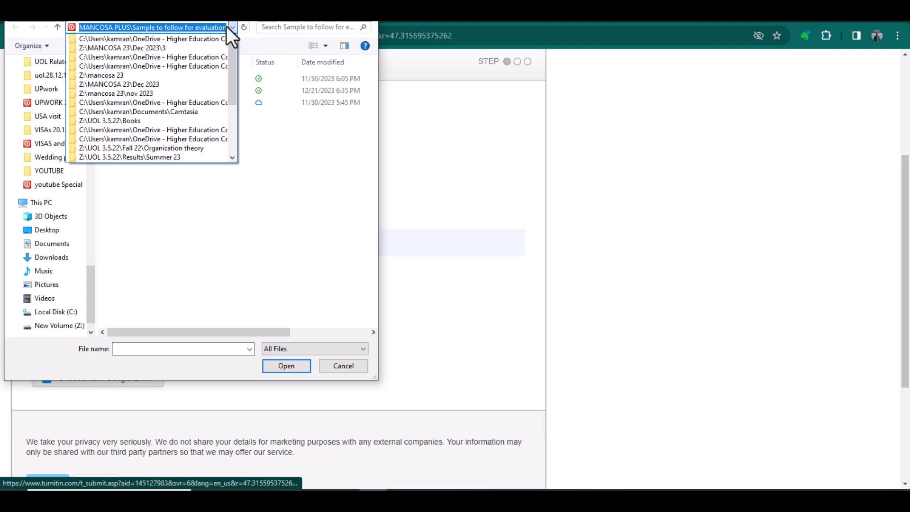
{"action": "type", "text": "Z:\\Turnitin"}
{"action": "key", "text": "Return"}
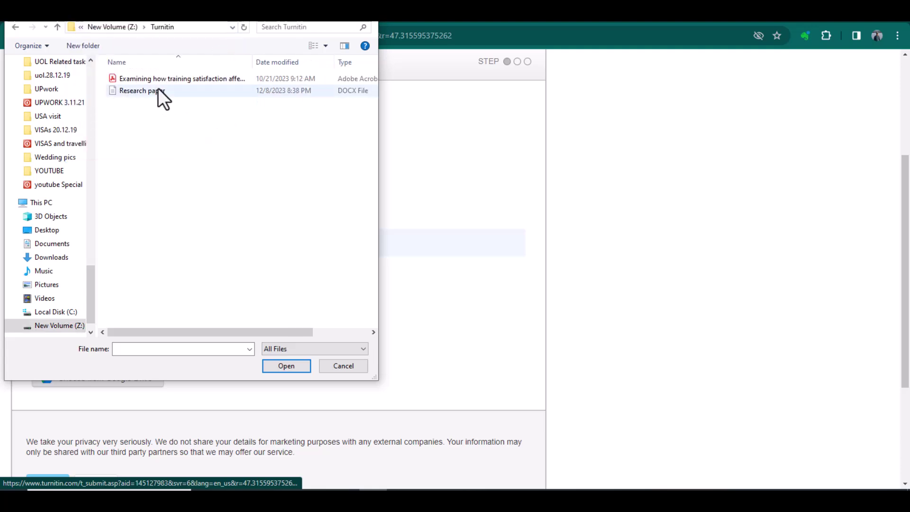
{"action": "double_click", "coordinate": [154, 92]}
{"action": "scroll", "coordinate": [132, 335], "scroll_direction": "down", "scroll_amount": 3}
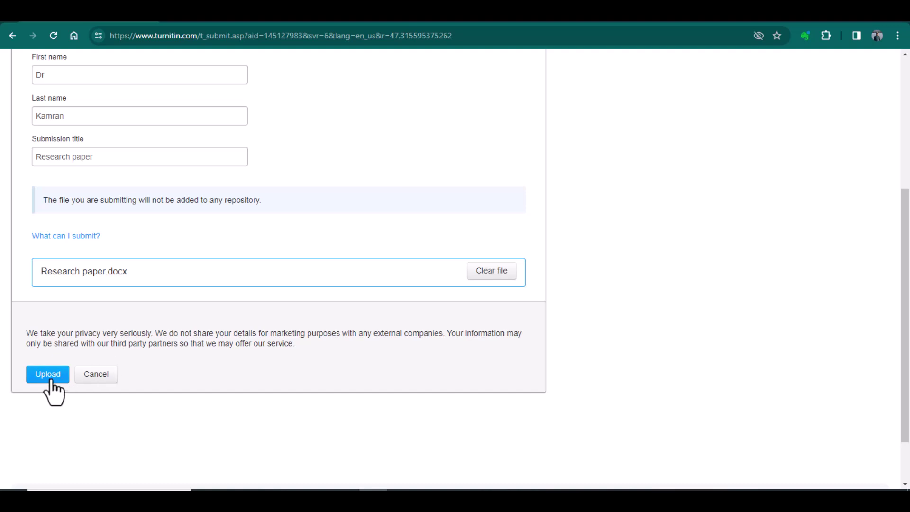
Upload the paper and go to the assignment inbox showing its 12% similarity
{"action": "left_click", "coordinate": [52, 385]}
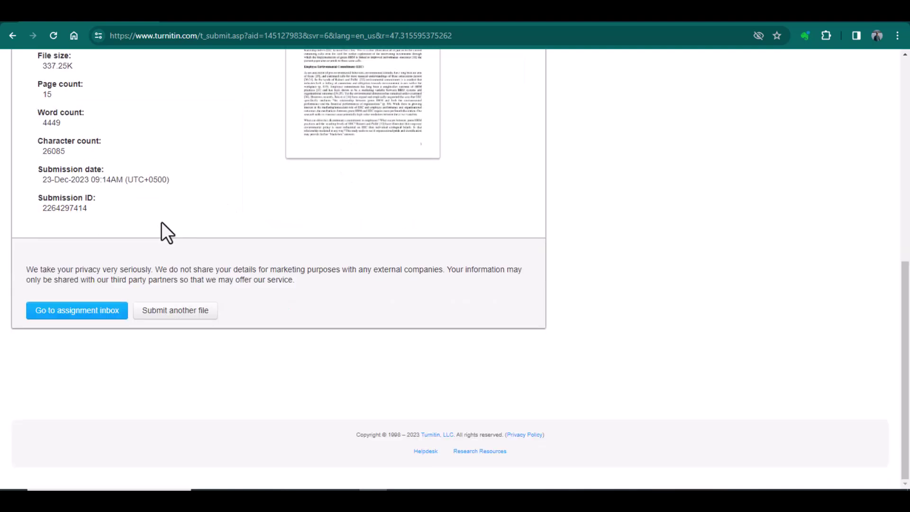
{"action": "left_click", "coordinate": [85, 313]}
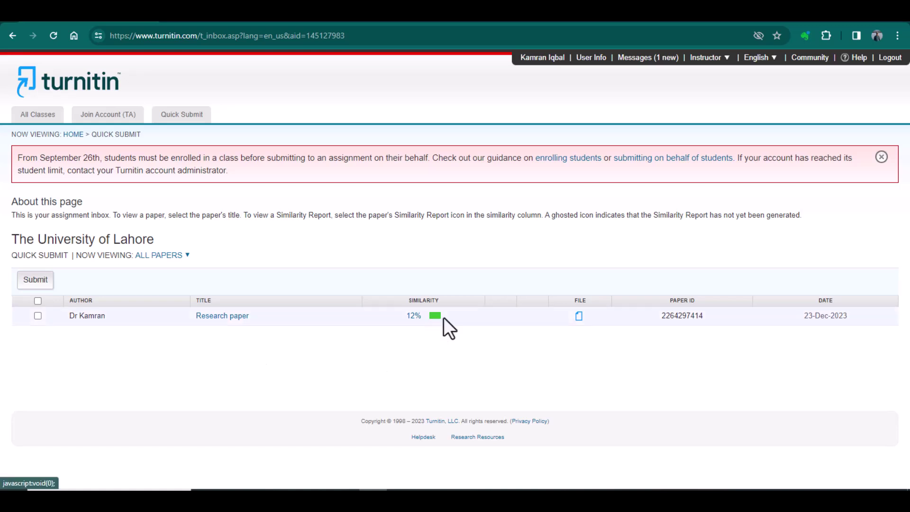
{"action": "left_click", "coordinate": [30, 125]}
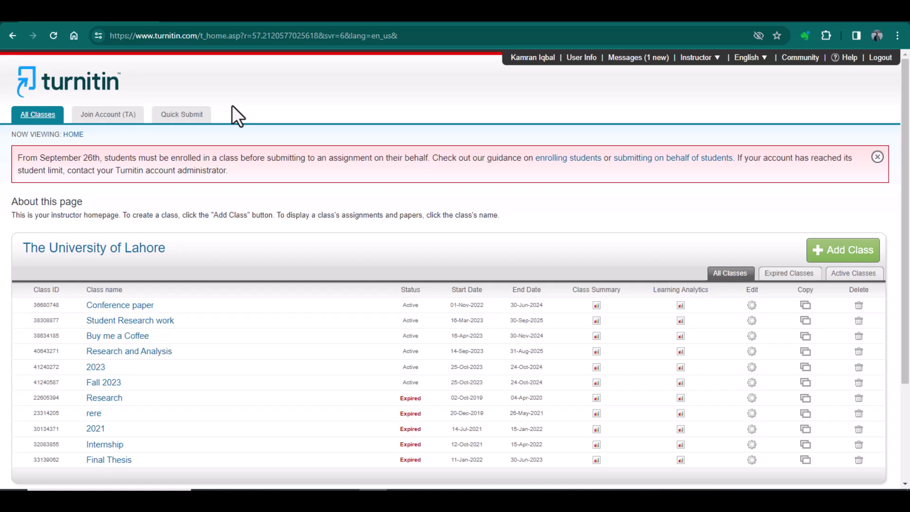
{"action": "left_click", "coordinate": [199, 118]}
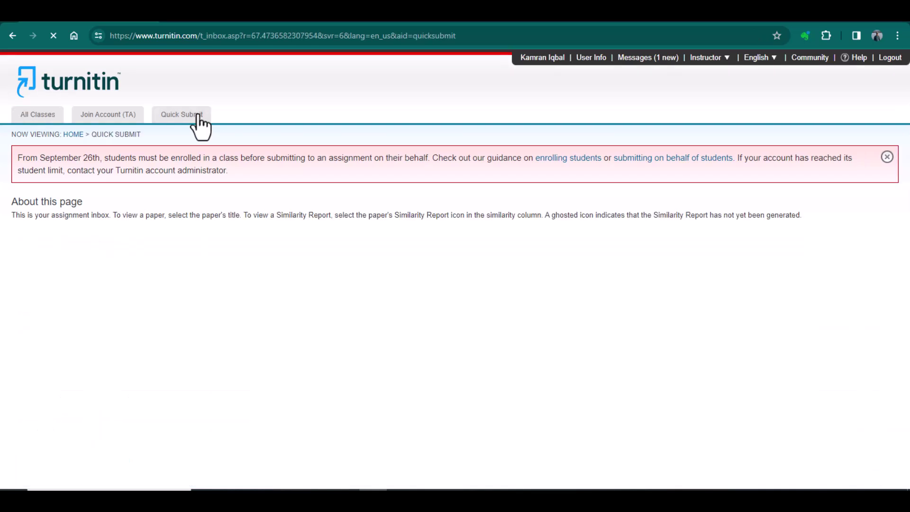